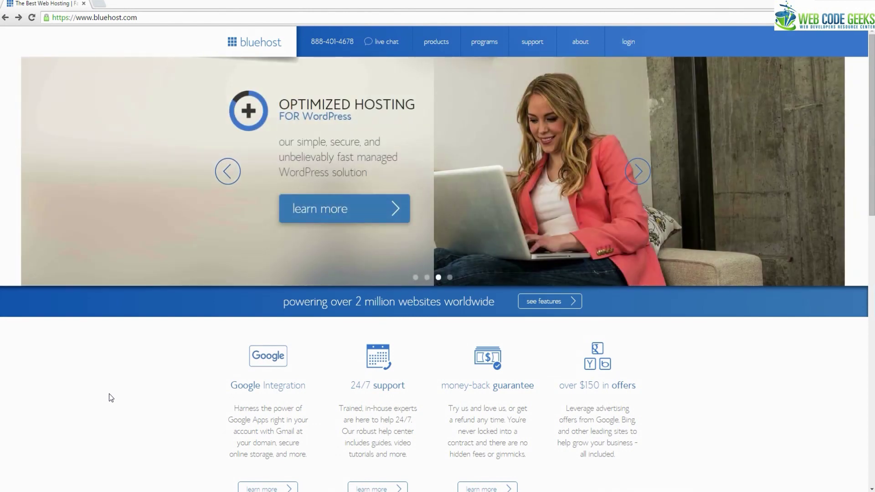
Start a Bluehost web hosting sign-up from the home page and select the starter plan
left_click(258, 41)
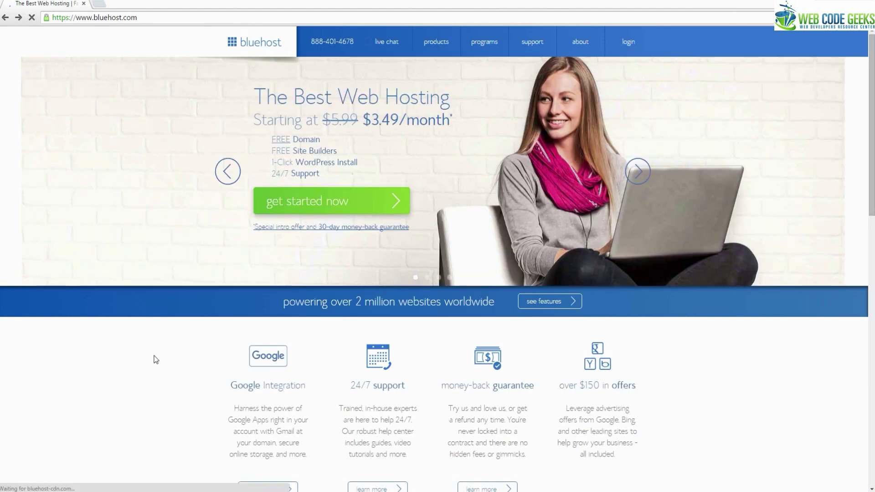
left_click(309, 201)
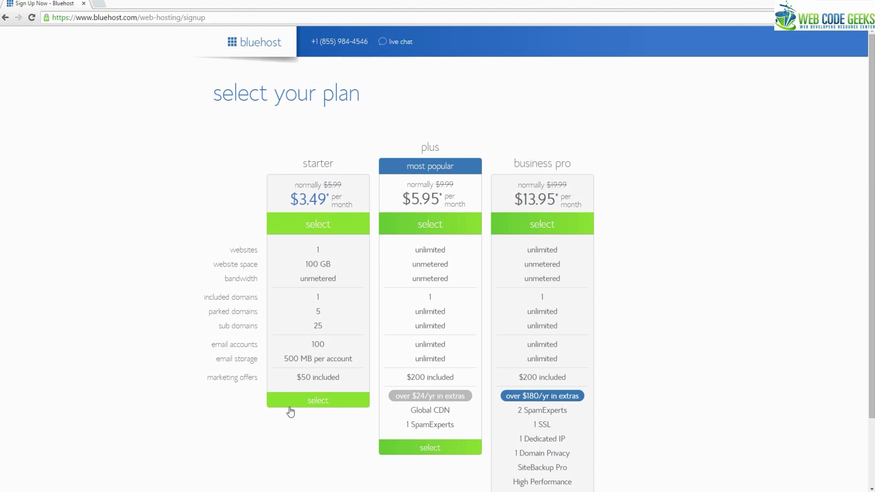
left_click(321, 402)
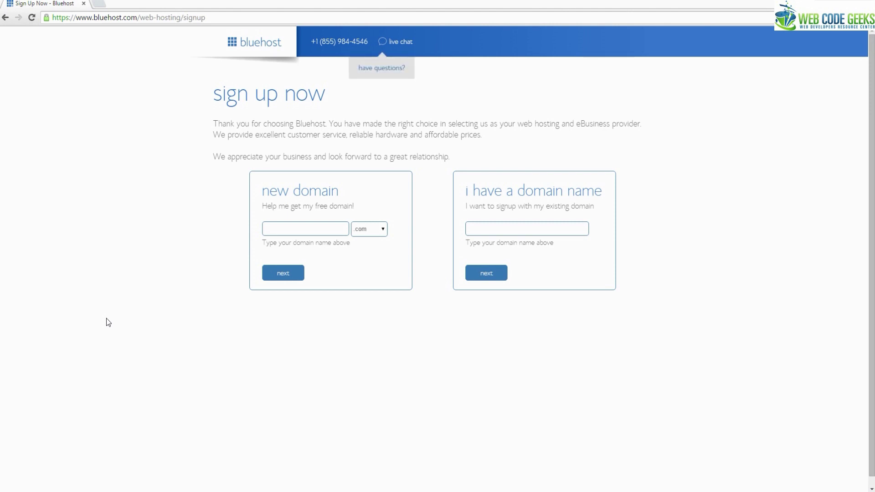
Request the new domain wcgexampleblog with the .com extension and continue to the account form
left_click(272, 228)
type("wcgexample")
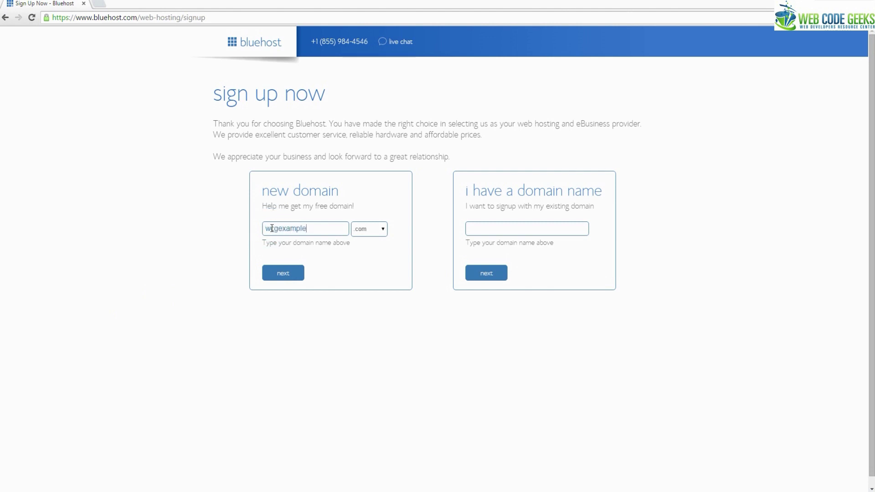
type("blog")
left_click(285, 278)
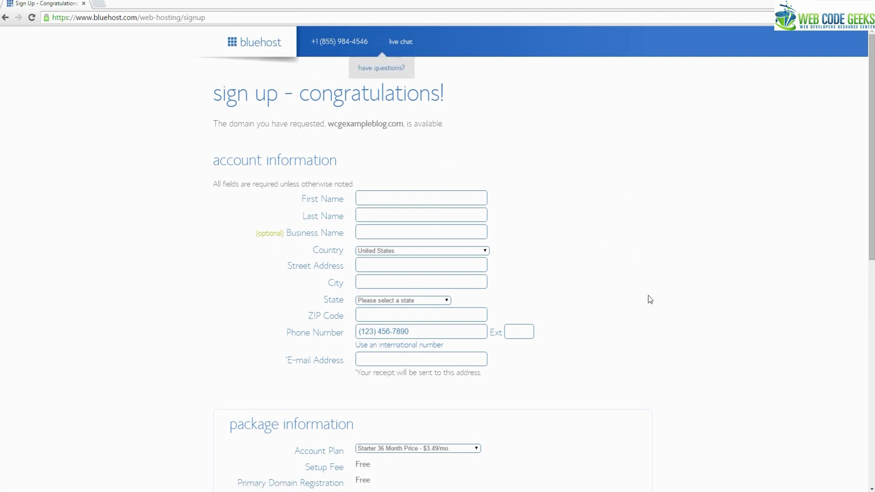
Deselect the Domain Privacy Protection, Site Backup Pro and SiteLock Security - Find add-ons in the package information
scroll(648, 296, "down", 7)
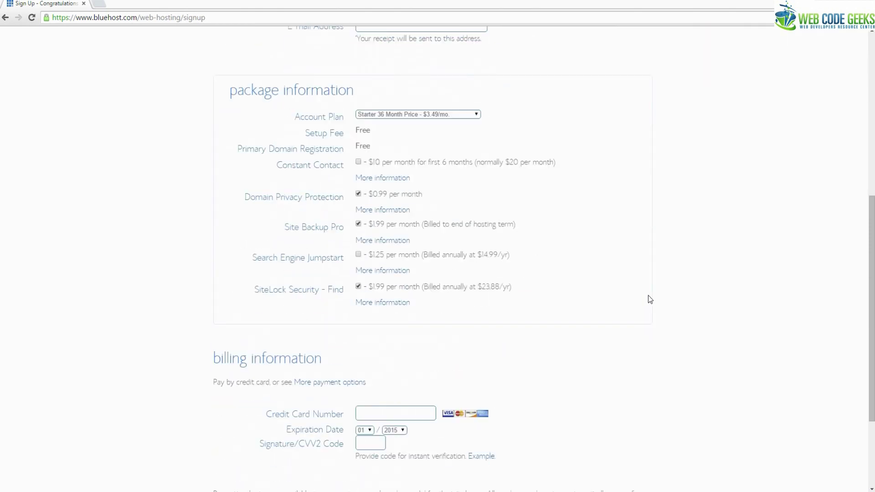
scroll(650, 300, "down", 1)
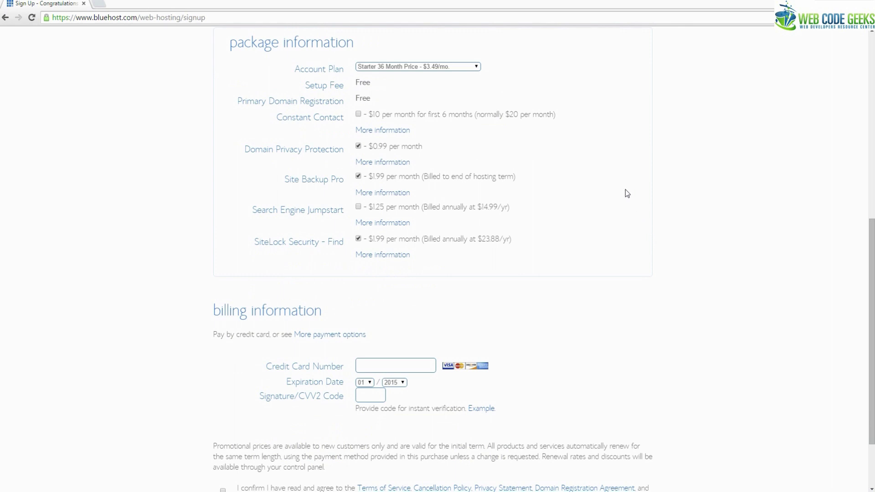
left_click(358, 147)
left_click(359, 177)
left_click(358, 239)
scroll(628, 283, "up", 3)
scroll(629, 282, "up", 2)
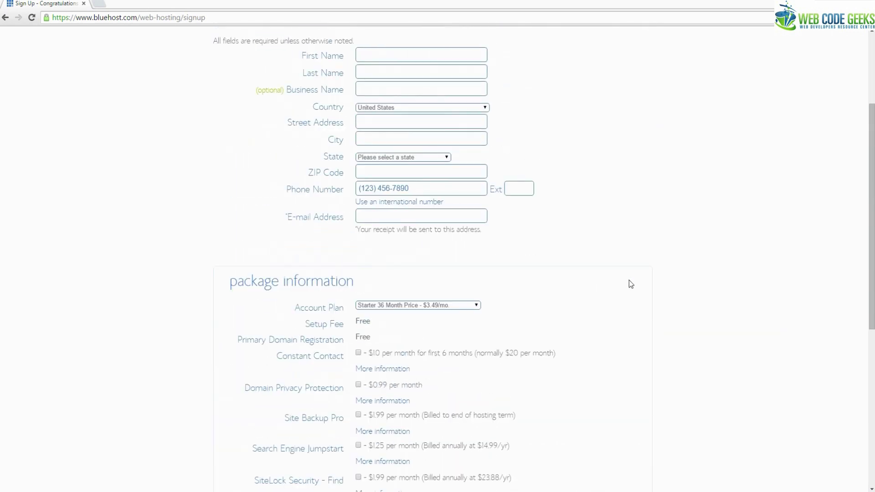
Set the account plan to Starter 12 Month Price - $4.95/mo
left_click(476, 306)
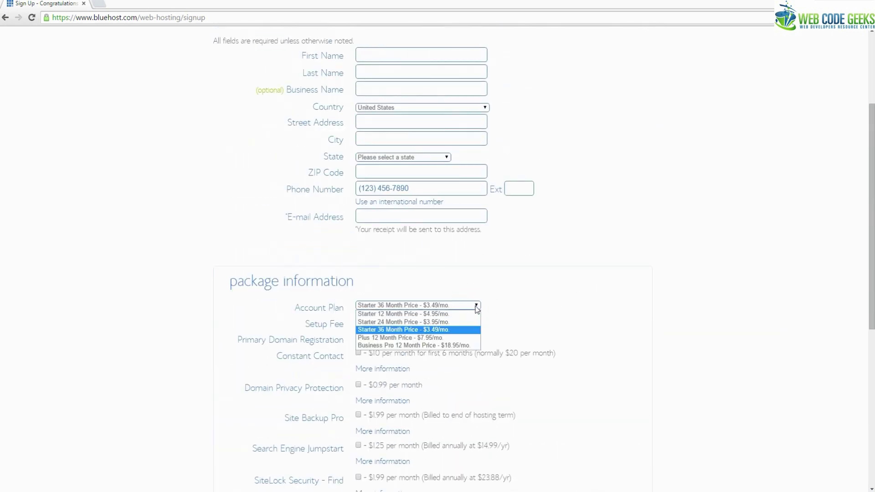
left_click(451, 318)
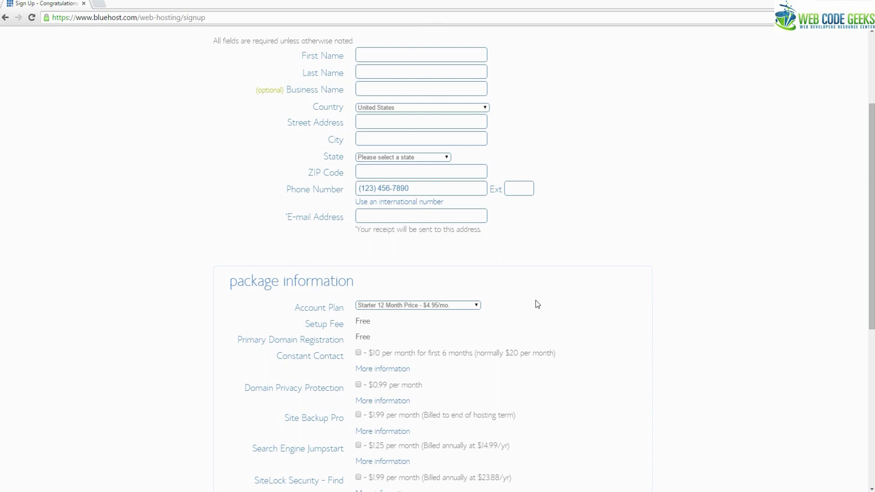
scroll(536, 304, "up", 3)
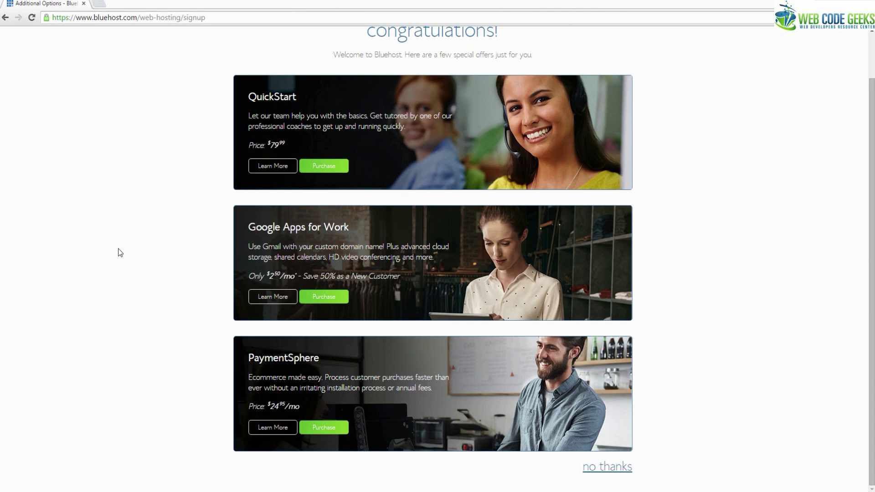
Decline the special offers and open the password creation page for the new hosting account
left_click(618, 470)
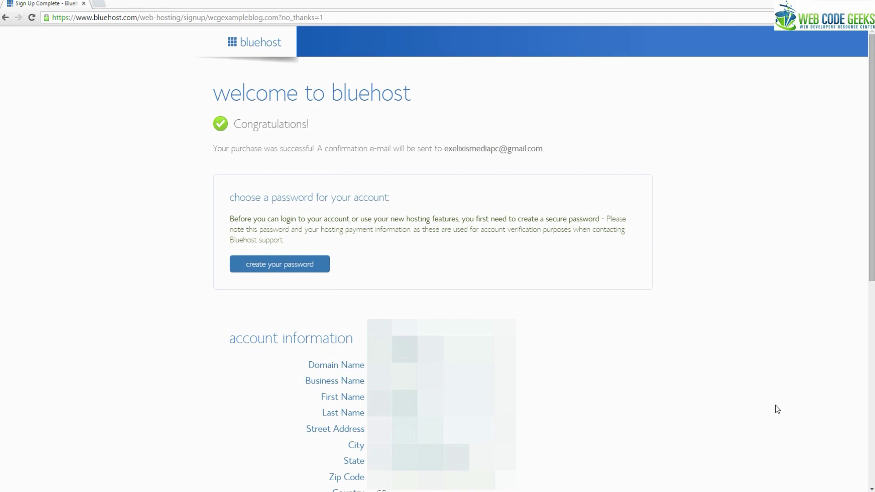
scroll(778, 409, "down", 1)
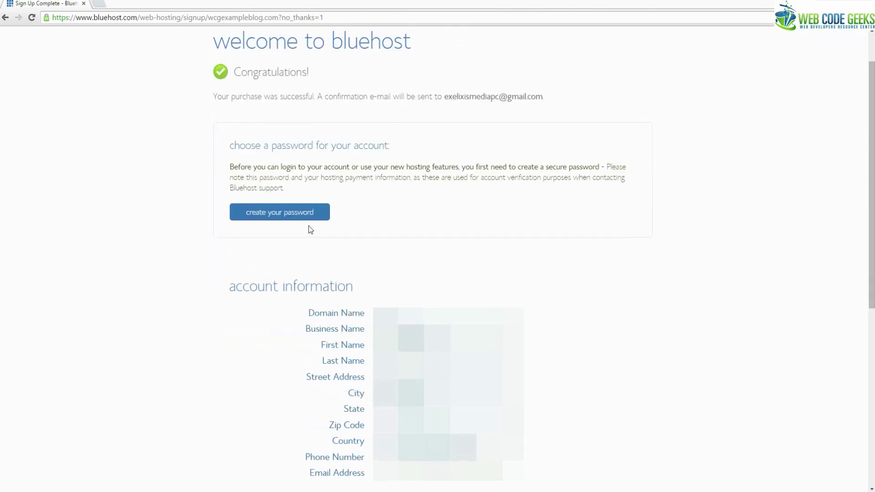
left_click(284, 213)
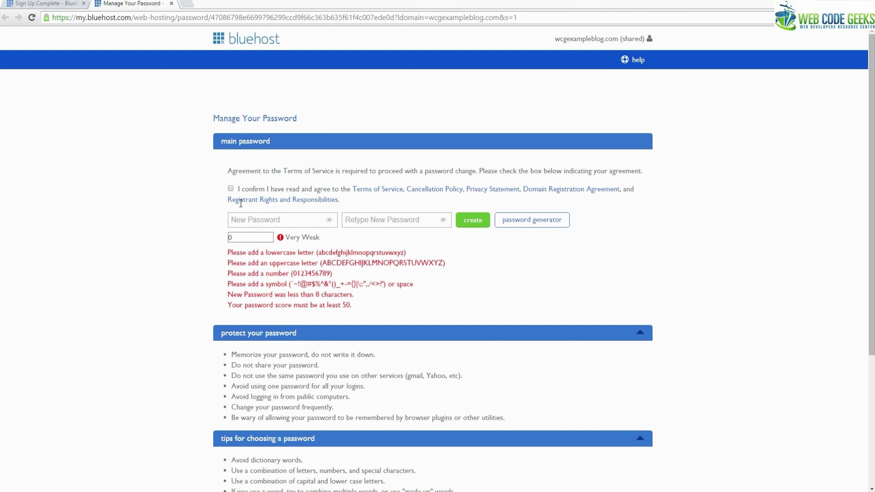
Agree to the Terms of Service and create the main account password, filling in both password fields
left_click(231, 189)
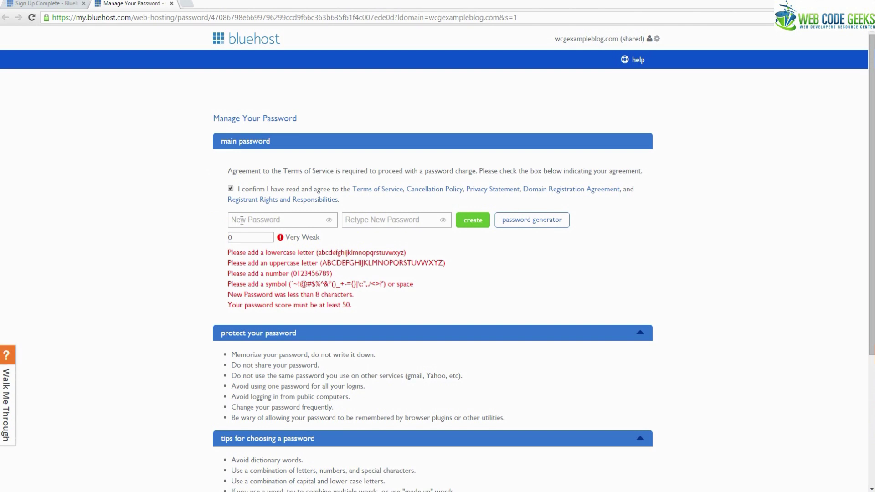
left_click(241, 221)
key("ctrl+v")
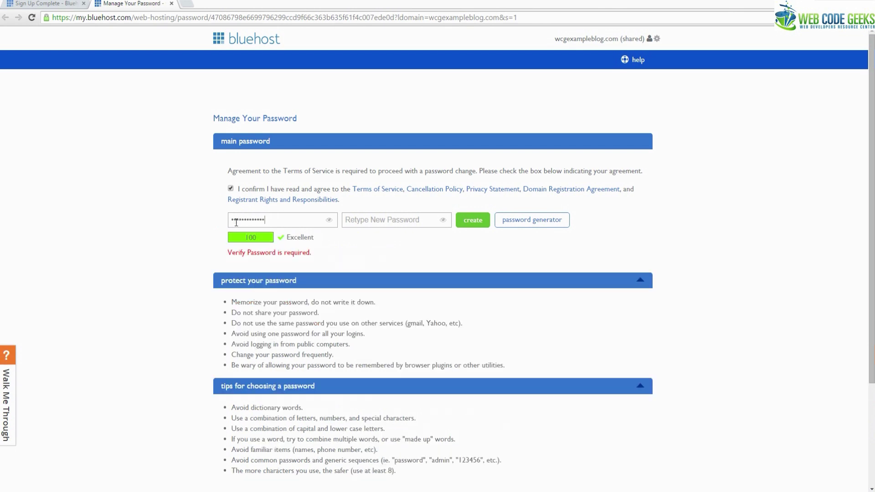
left_click(350, 222)
key("ctrl+v")
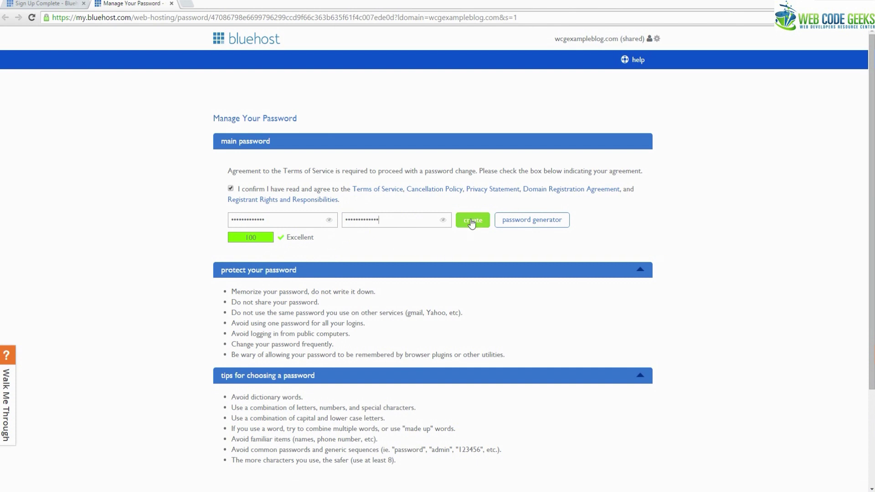
left_click(472, 223)
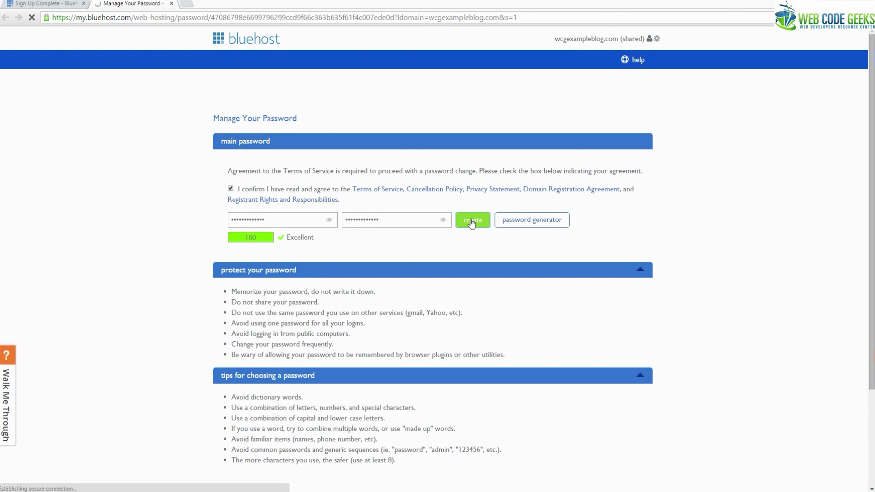
left_click(472, 221)
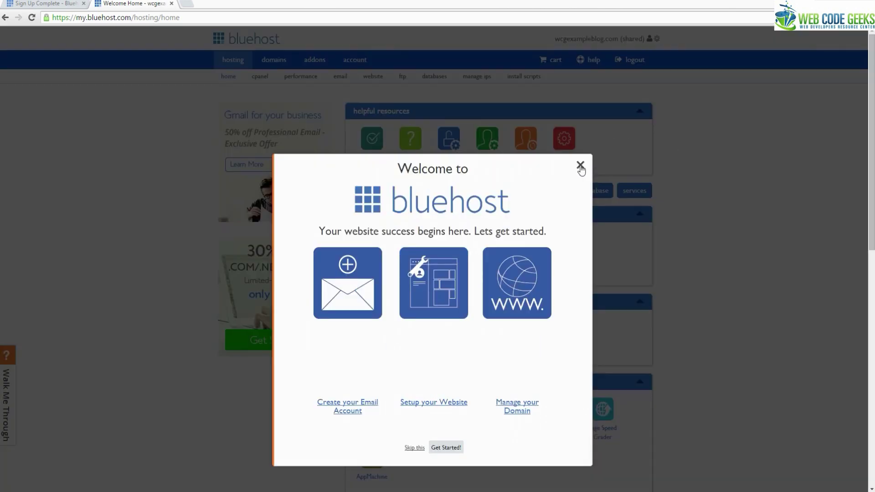
left_click(580, 166)
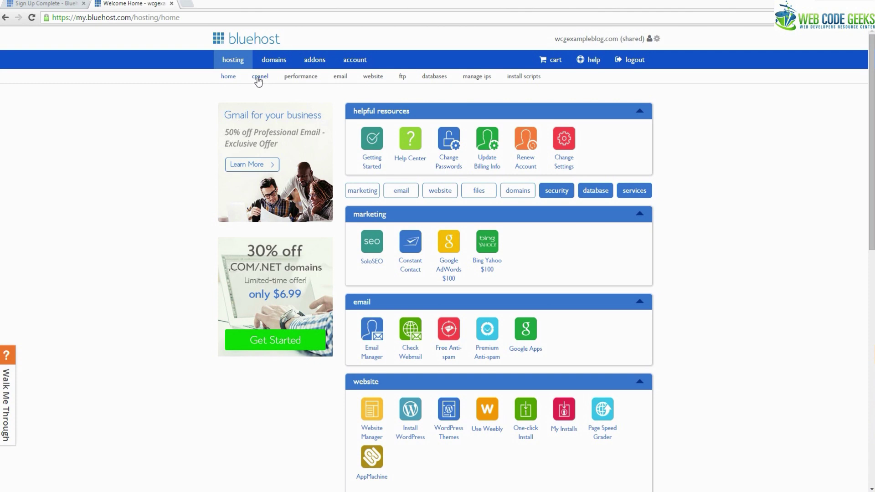
left_click(261, 78)
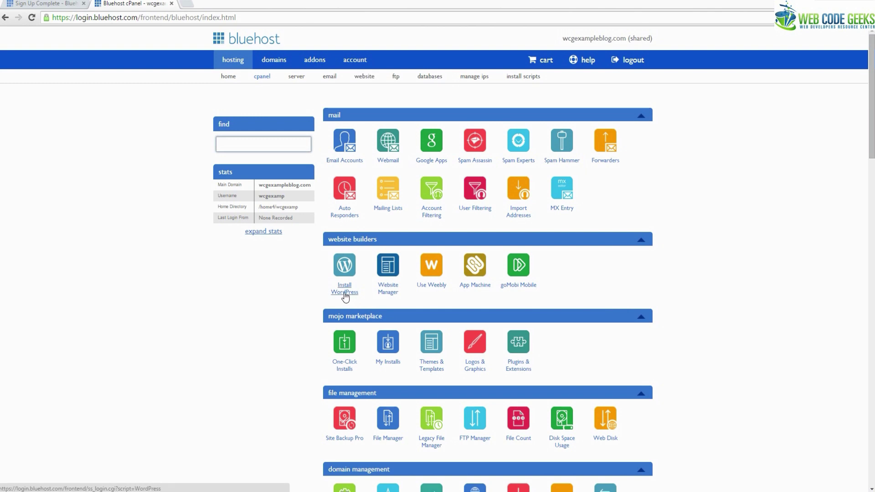
left_click(343, 291)
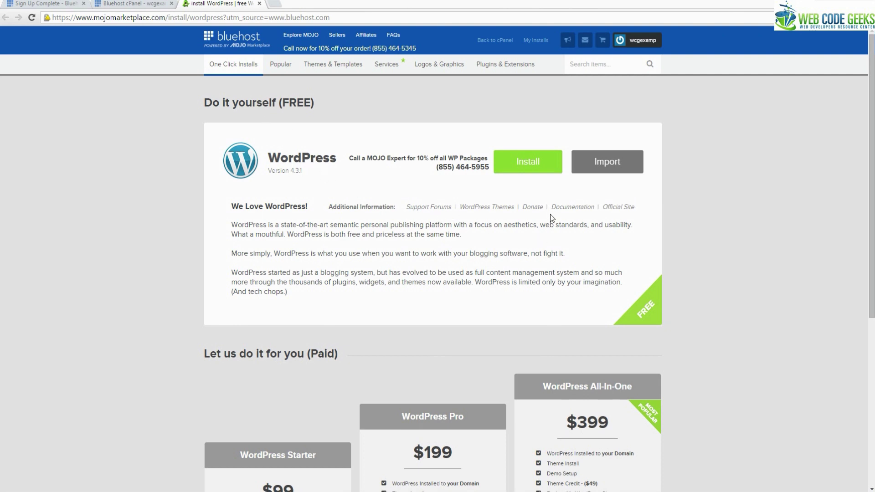
left_click(531, 162)
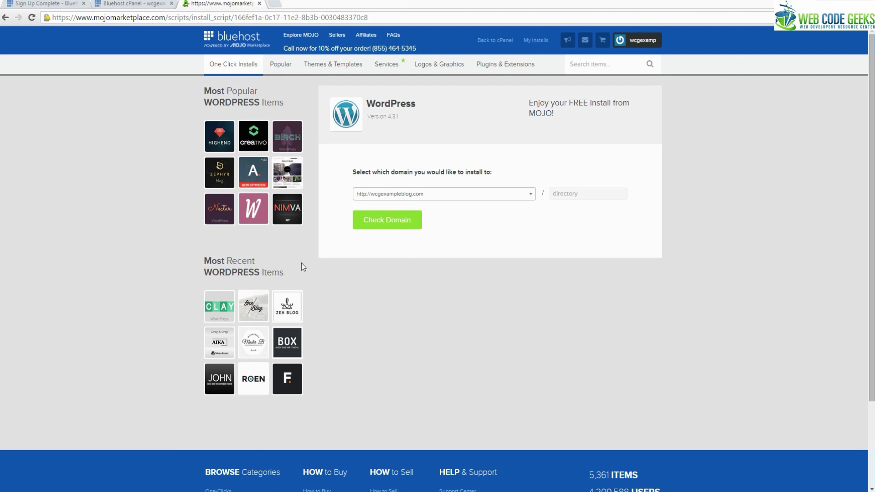
left_click(395, 228)
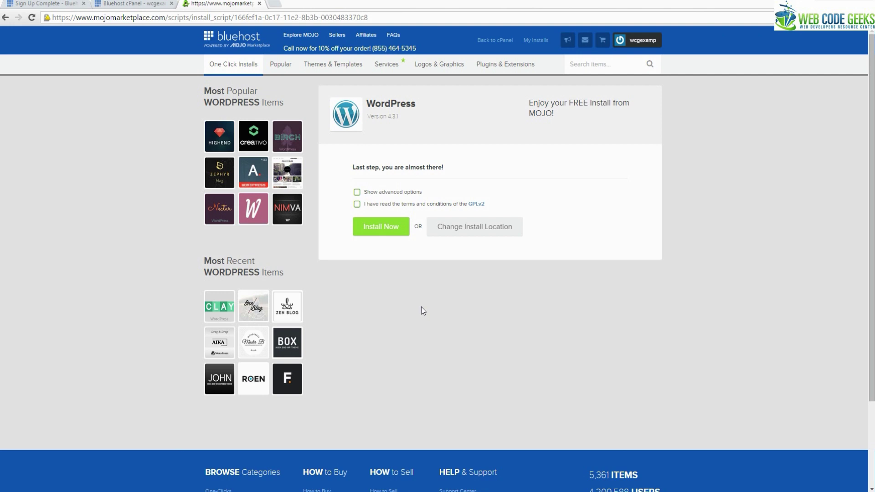
Accept the GPLv2 terms with advanced options hidden, start the WordPress installation and dismiss the theme offer
left_click(358, 193)
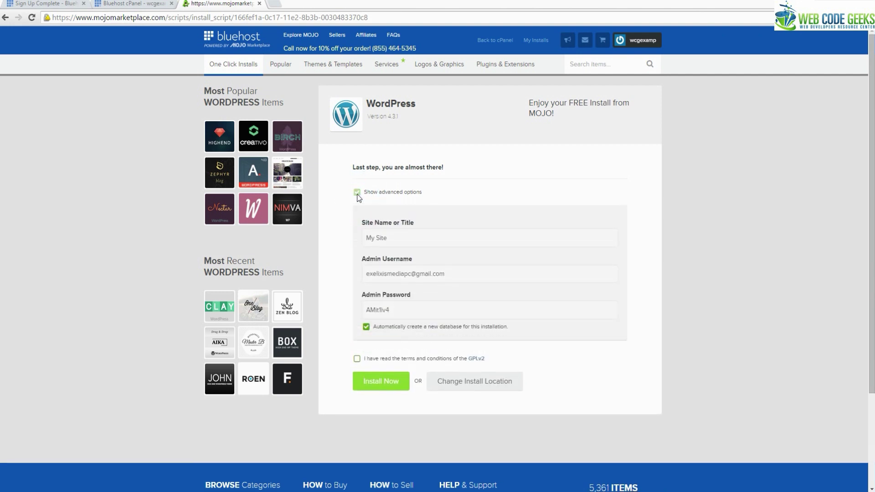
left_click(357, 359)
left_click(358, 359)
left_click(357, 193)
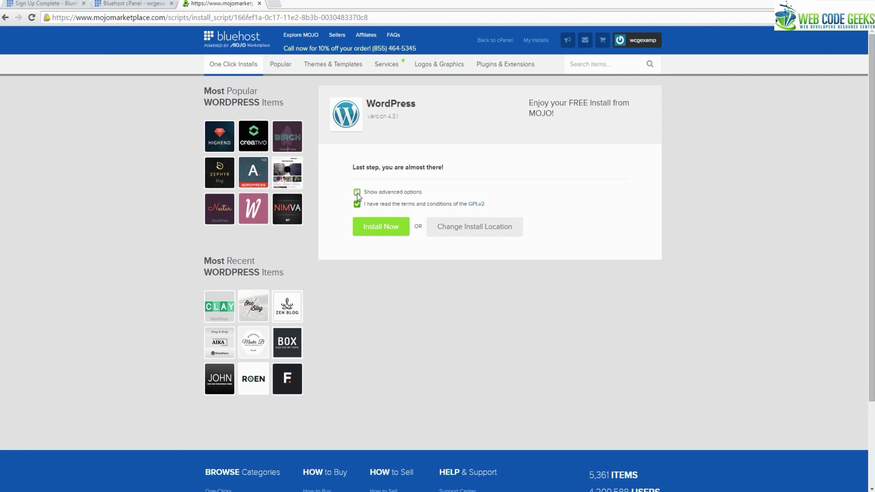
left_click(382, 230)
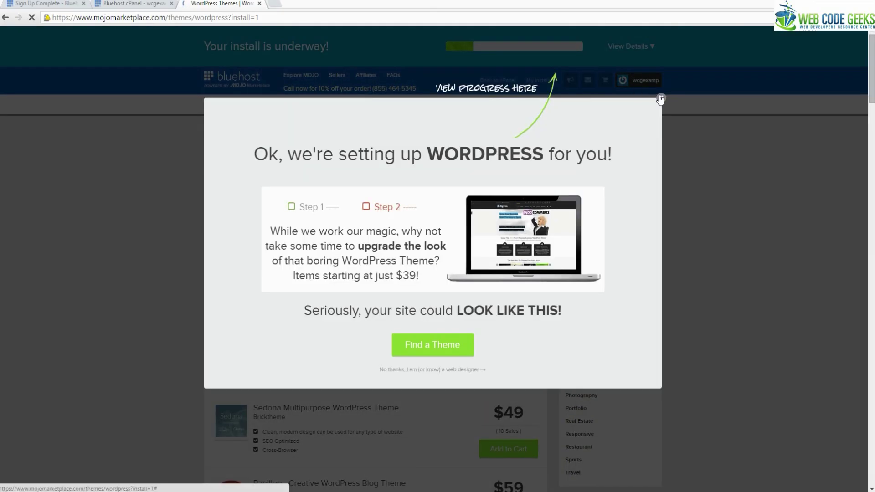
left_click(660, 96)
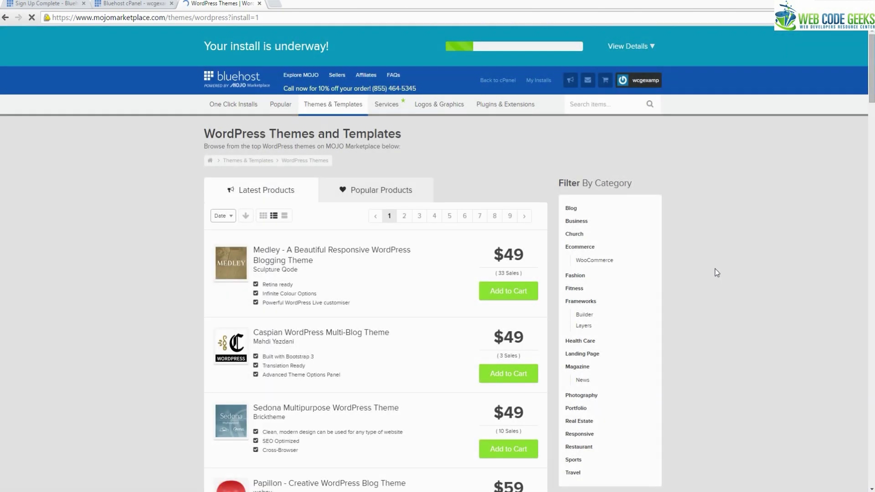
Look through the WordPress Themes and Templates listing on MOJO Marketplace
scroll(715, 269, "down", 9)
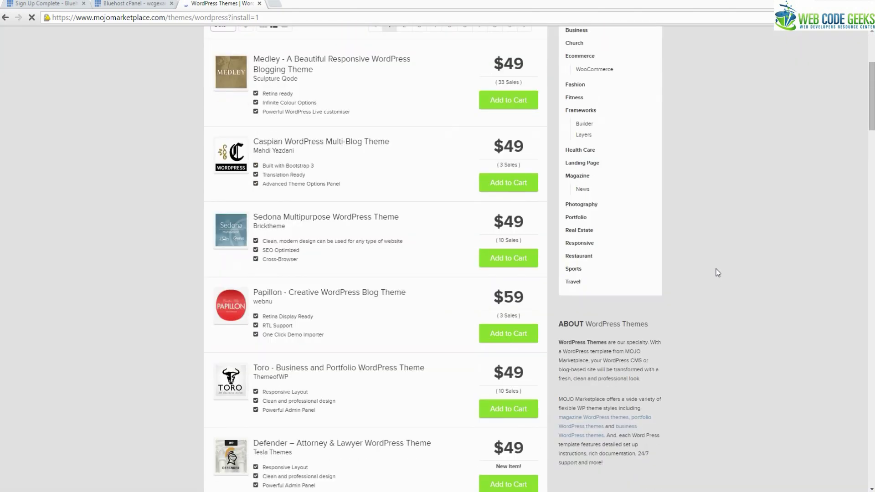
scroll(715, 272, "down", 12)
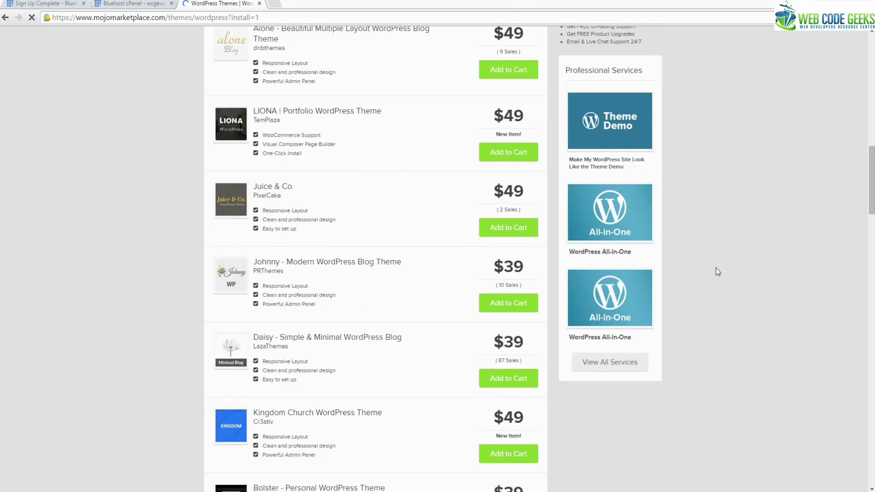
scroll(717, 272, "down", 15)
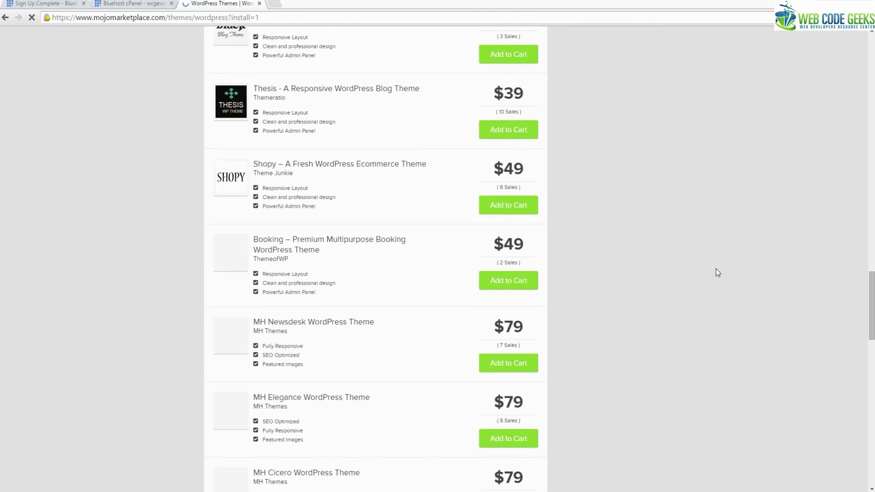
scroll(717, 272, "down", 12)
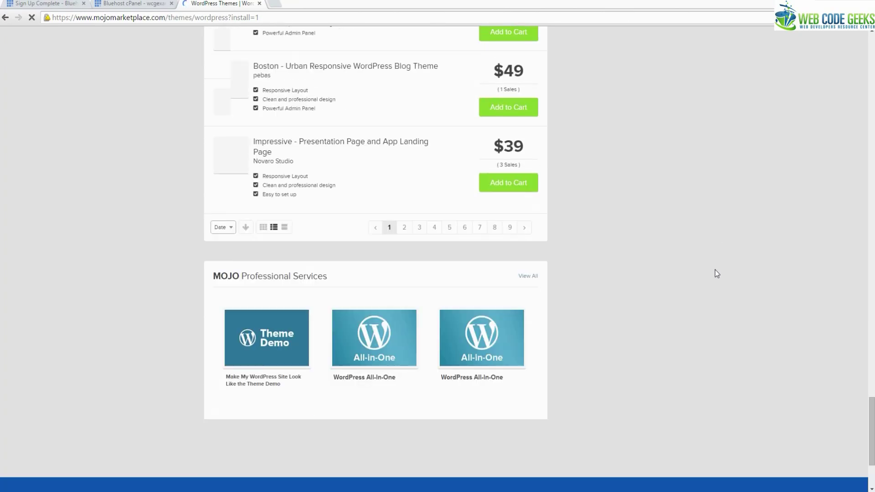
scroll(717, 274, "up", 20)
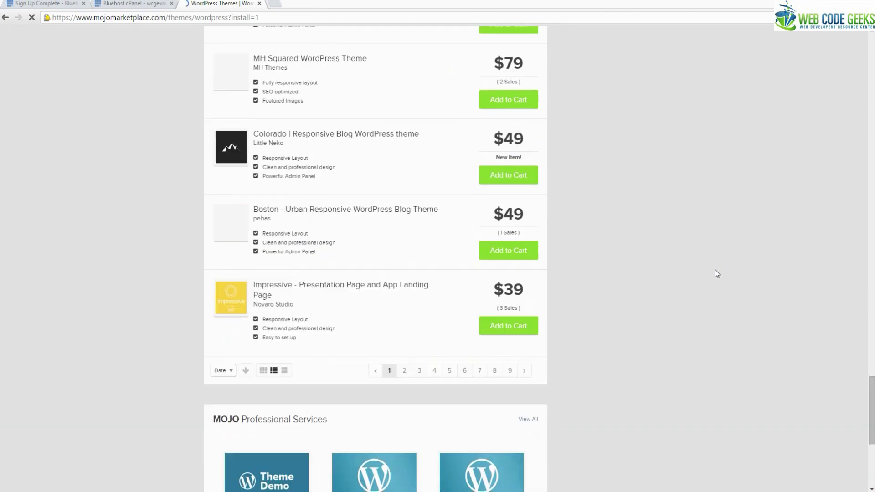
scroll(718, 250, "up", 20)
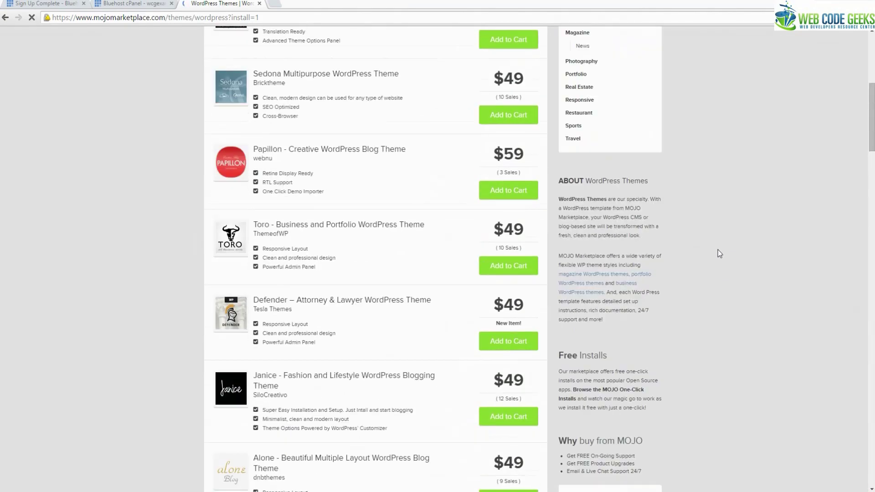
scroll(717, 249, "down", 1)
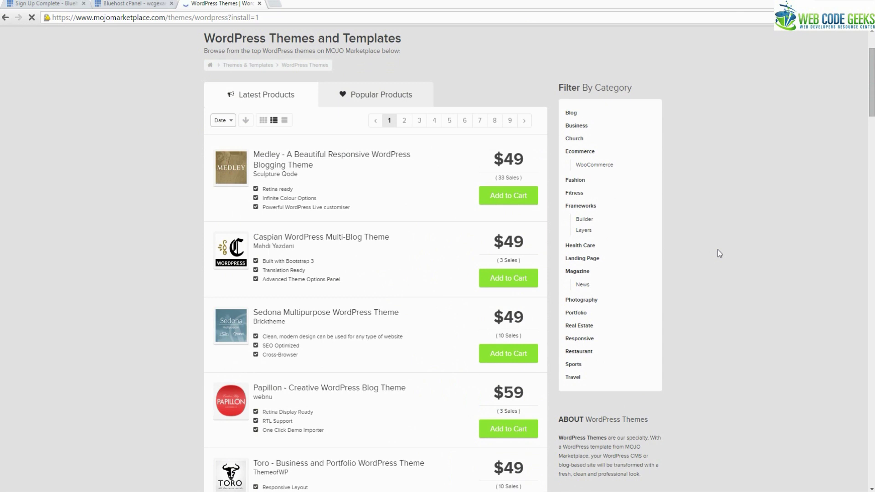
Open the installation credentials of the finished WordPress install from the MOJO Marketplace Notification Center
scroll(717, 250, "up", 2)
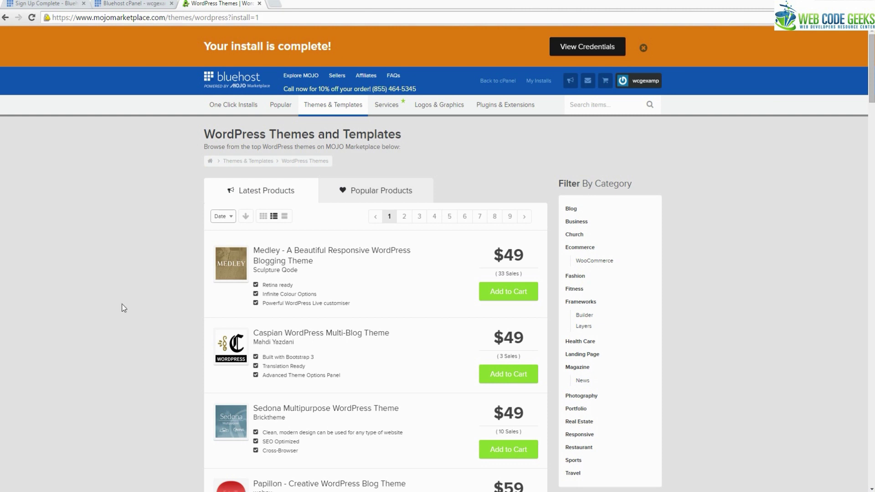
left_click(584, 50)
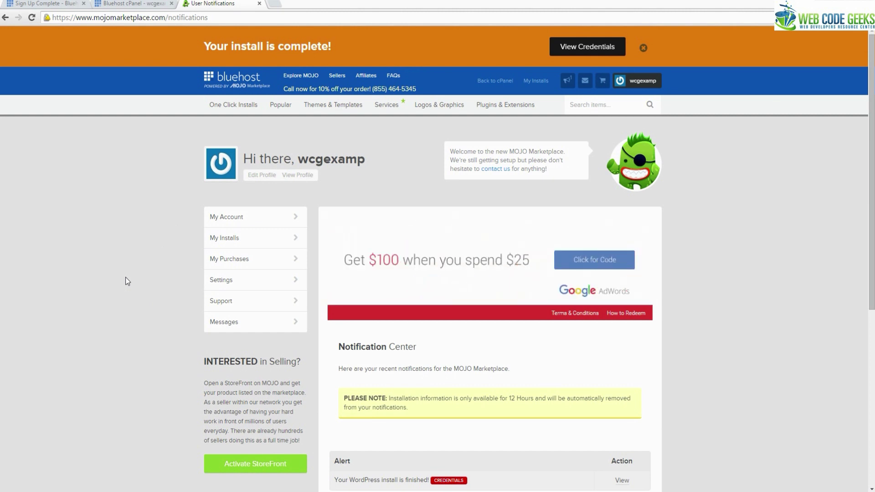
scroll(126, 277, "down", 1)
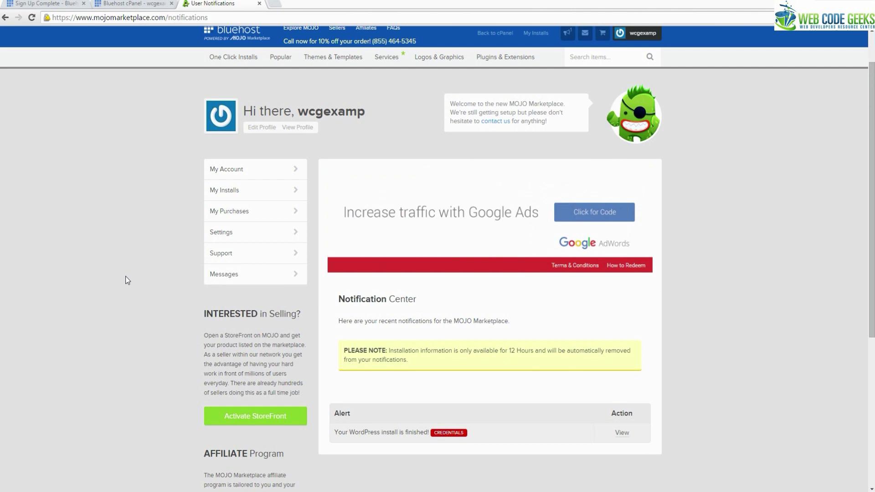
scroll(126, 280, "down", 1)
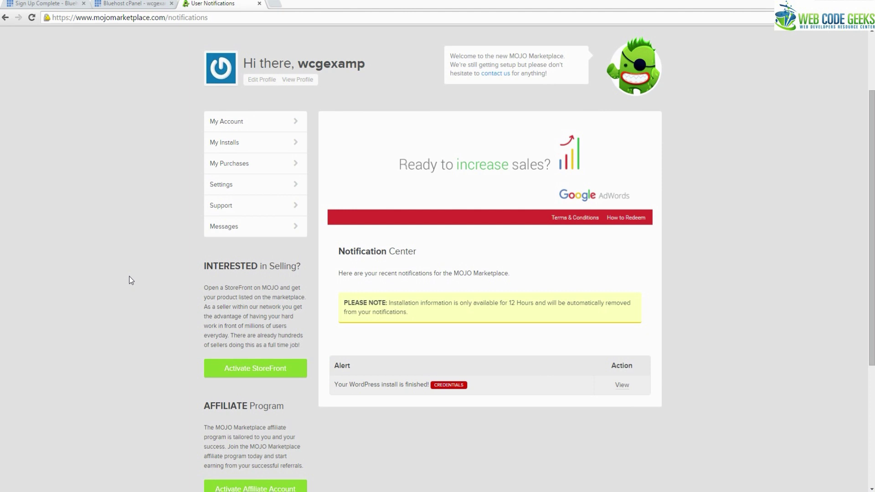
scroll(129, 276, "down", 1)
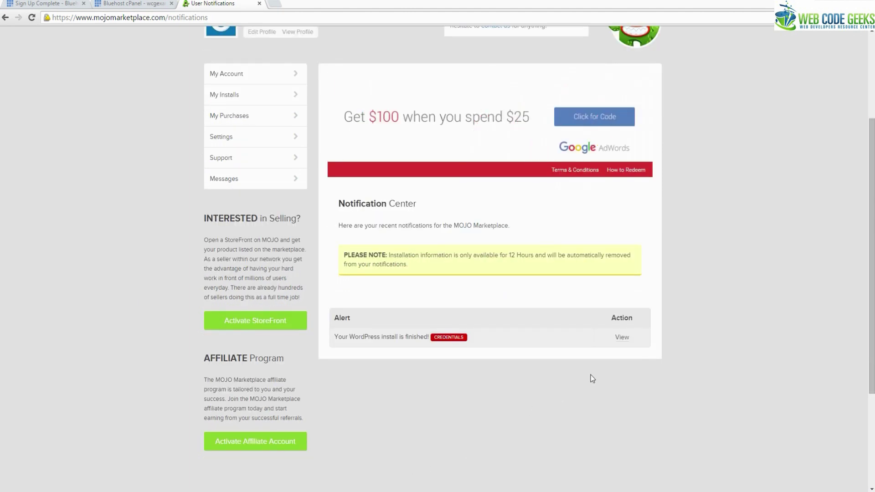
left_click(624, 338)
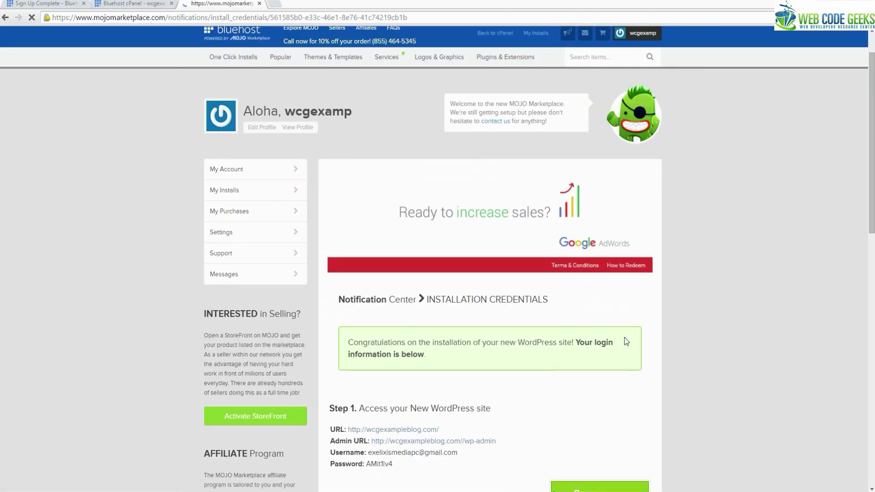
Copy the new site's URL from the installation credentials and open wcgexampleblog.com in a new browser tab
scroll(624, 337, "down", 2)
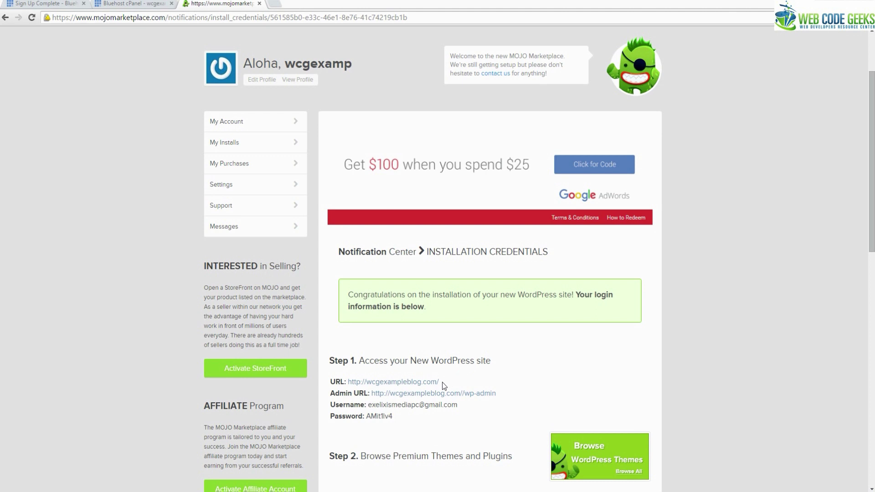
left_click_drag(416, 386, 350, 385)
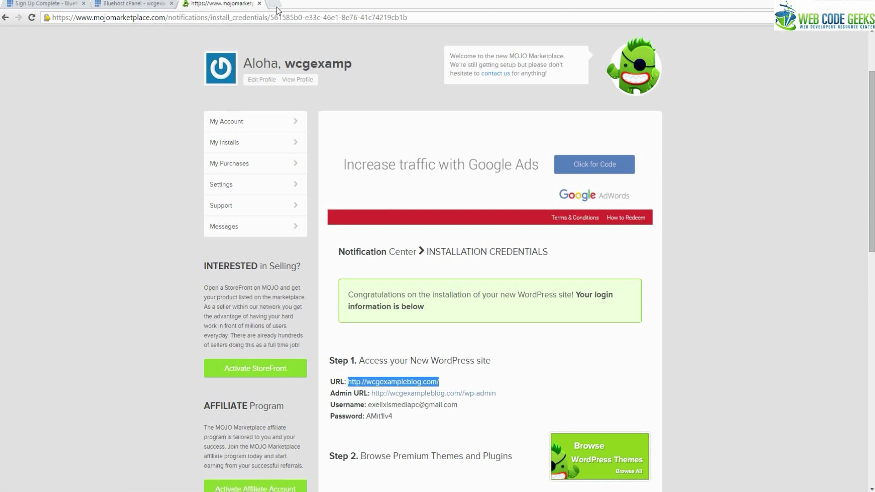
left_click(276, 4)
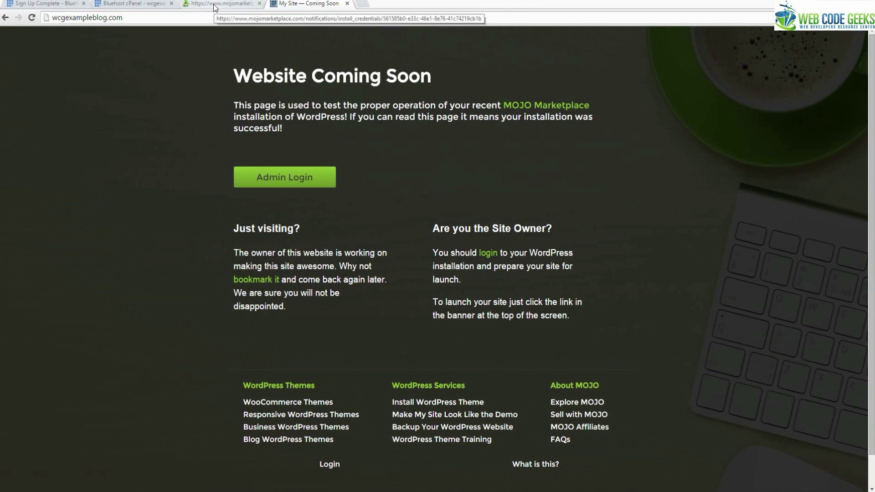
left_click(214, 7)
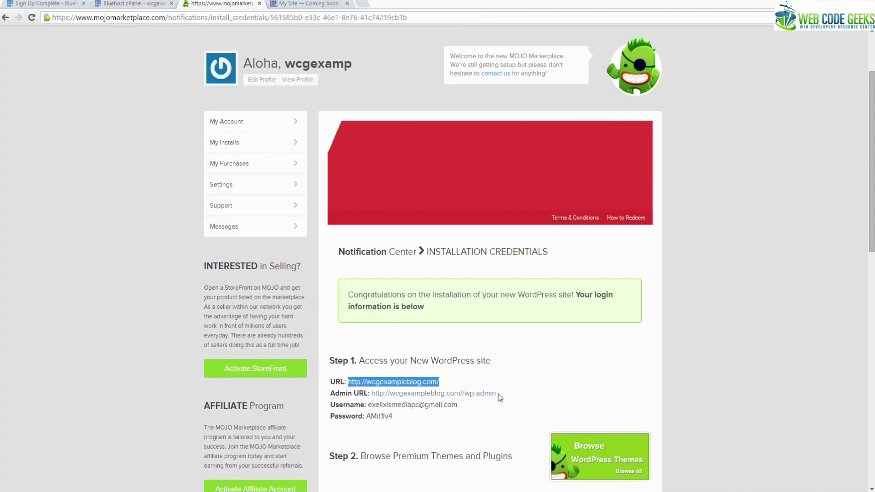
left_click_drag(497, 395, 373, 396)
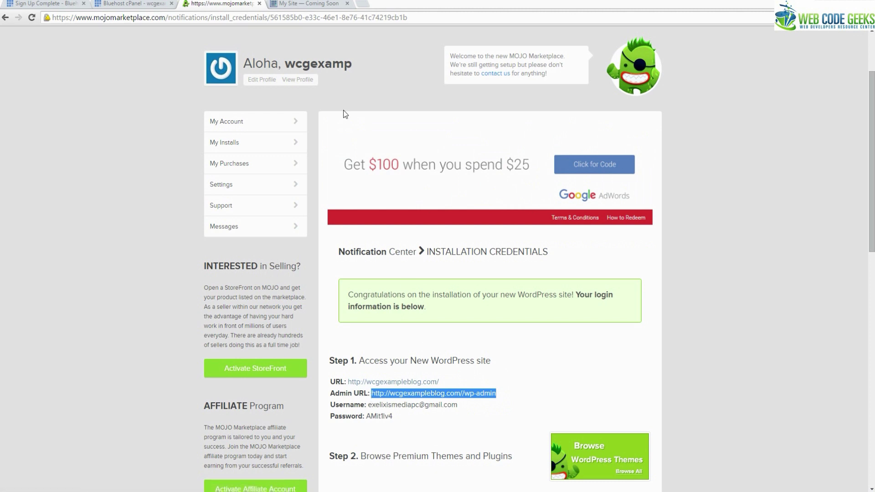
left_click_drag(363, 6, 363, 7)
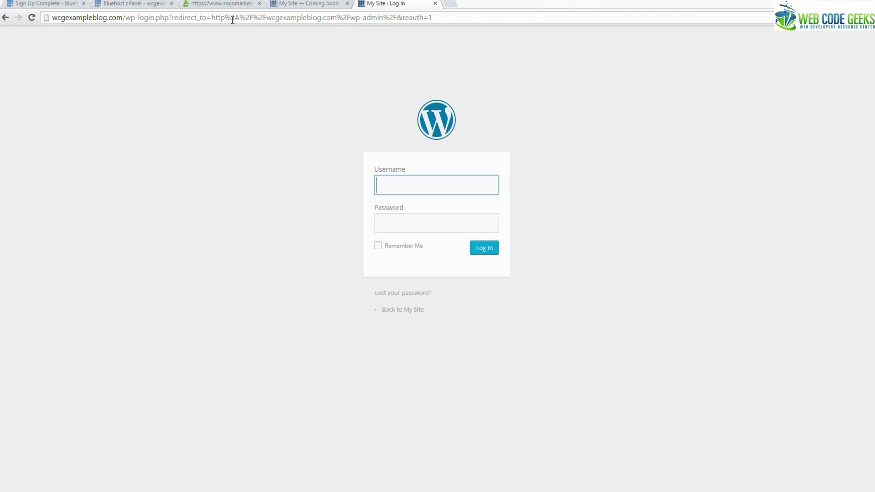
Copy the username from the installation credentials and enter it in the WordPress login form
left_click(224, 6)
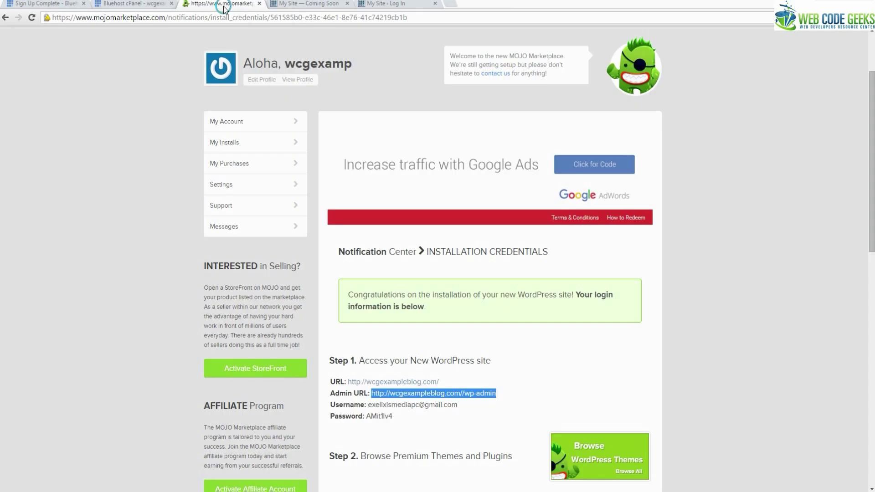
left_click(394, 416)
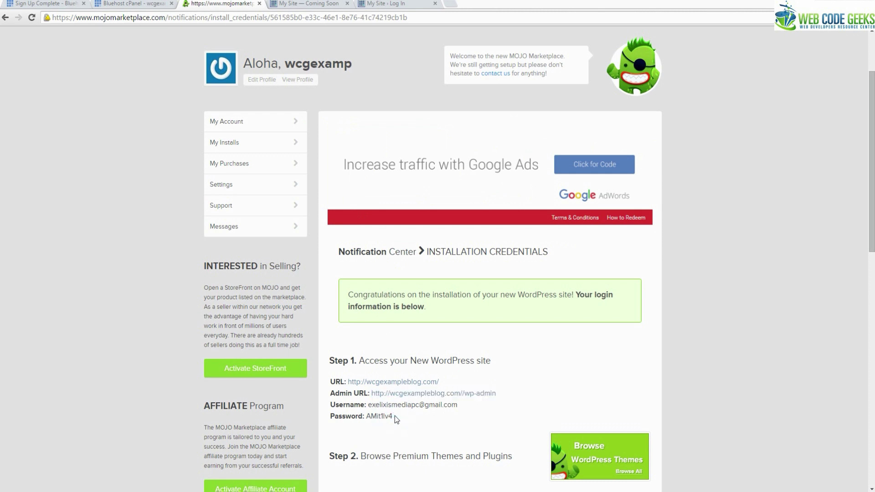
left_click_drag(457, 406, 370, 406)
key("ctrl+c")
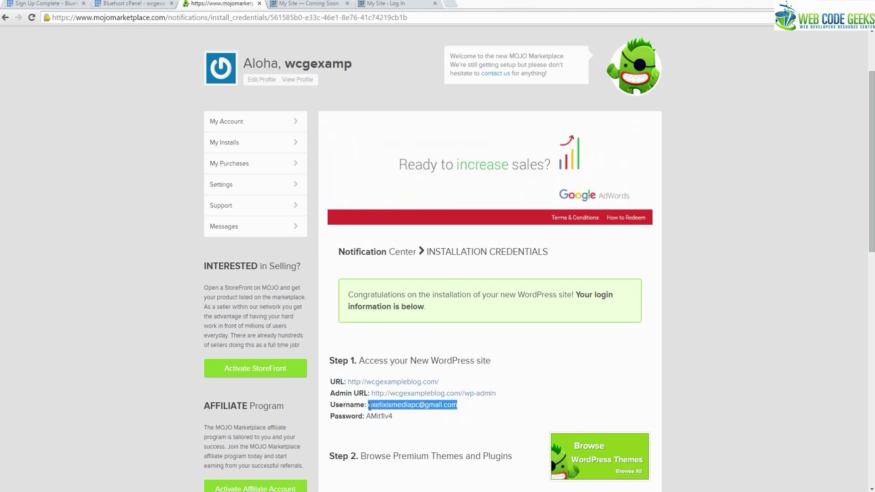
left_click(395, 4)
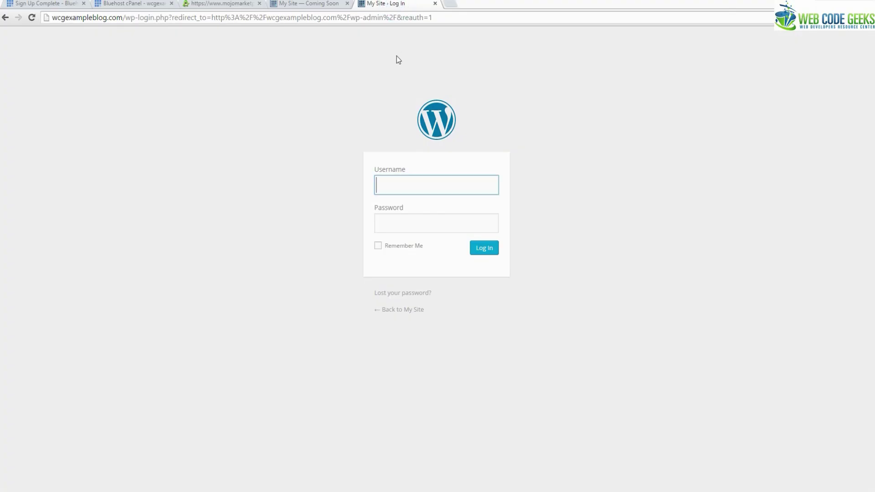
key("ctrl+v")
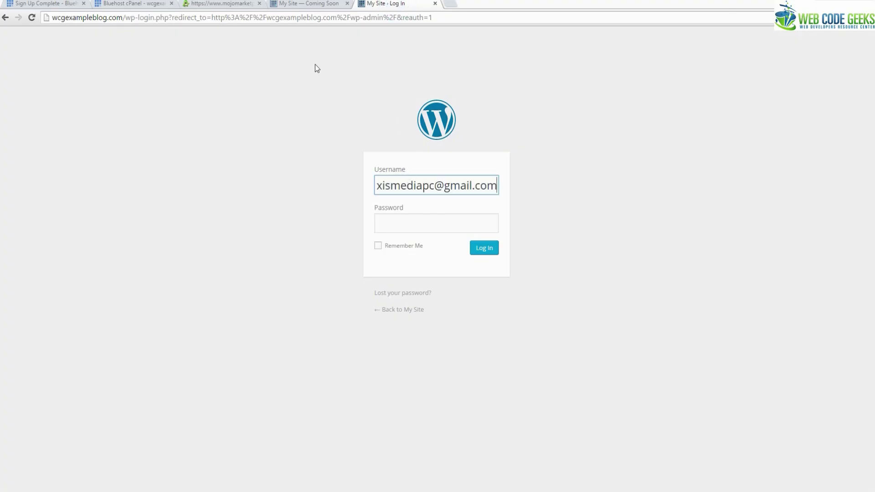
Copy the account password from the credentials into the Password field, log in to WordPress and decline saving the password in the browser
left_click(248, 7)
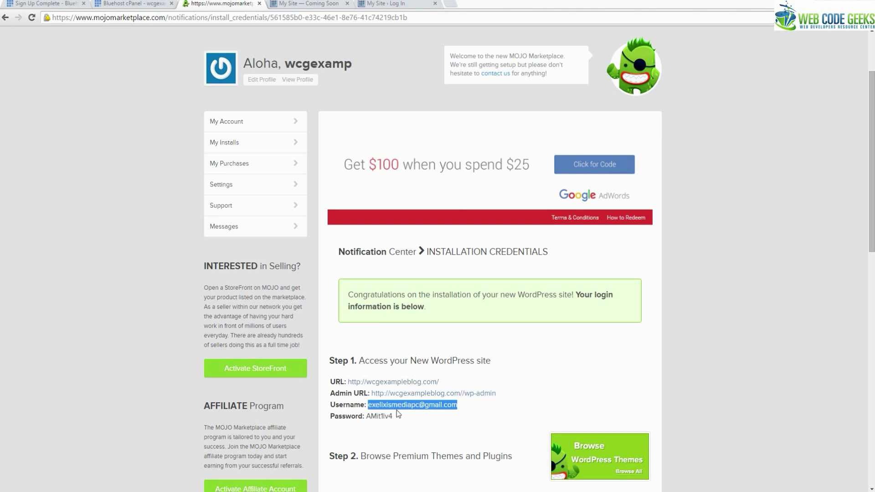
left_click_drag(393, 416, 367, 416)
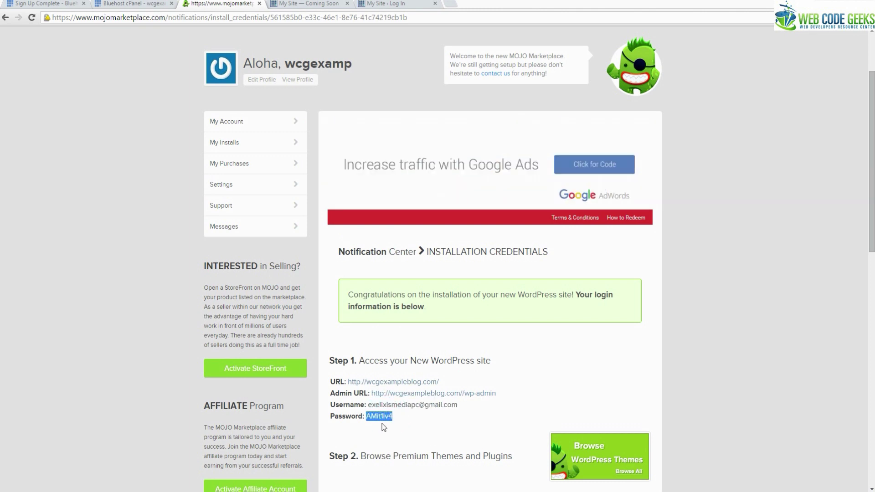
left_click(399, 8)
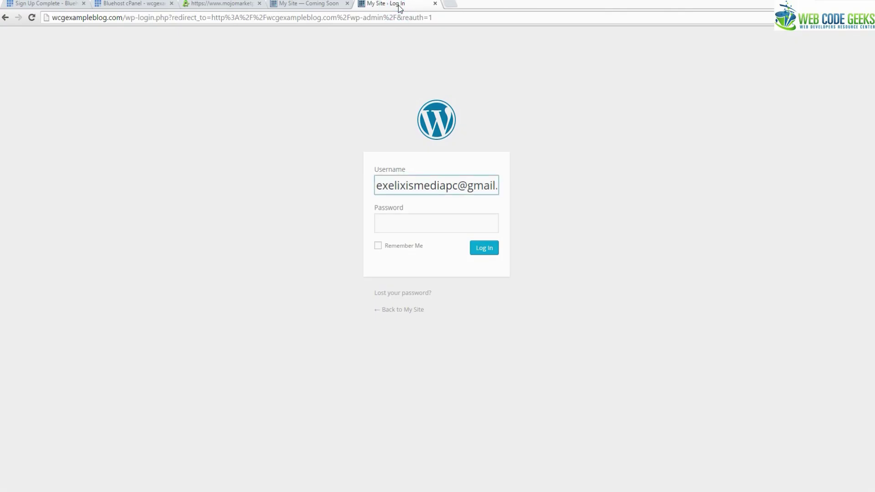
left_click(440, 222)
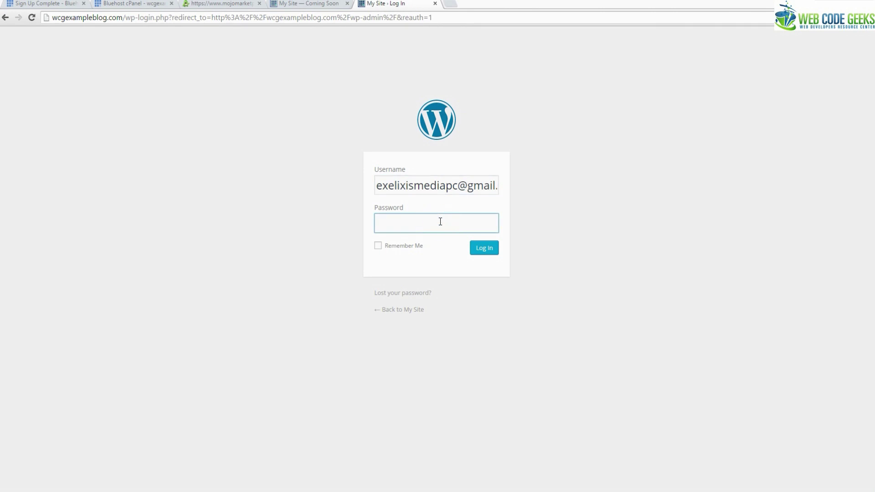
key("ctrl+v")
left_click(489, 251)
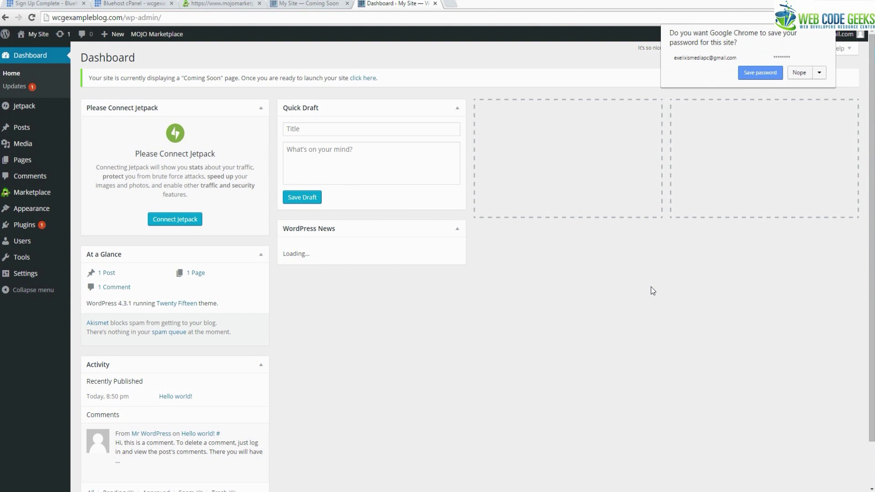
left_click(799, 73)
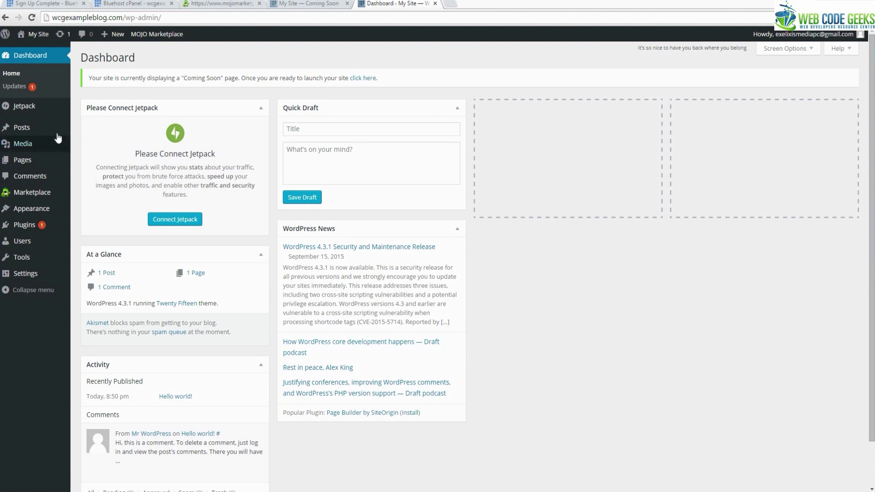
Create a new WordPress post with the title "Welcome to our new blog"
left_click(30, 129)
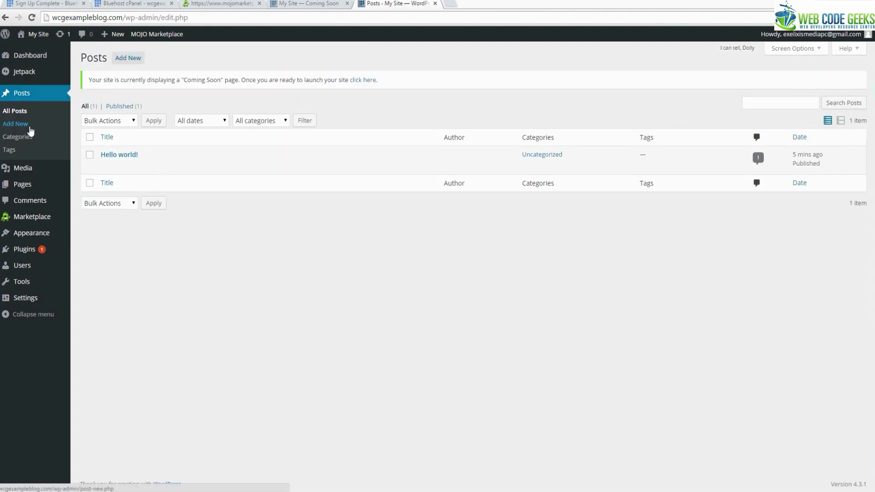
left_click(130, 60)
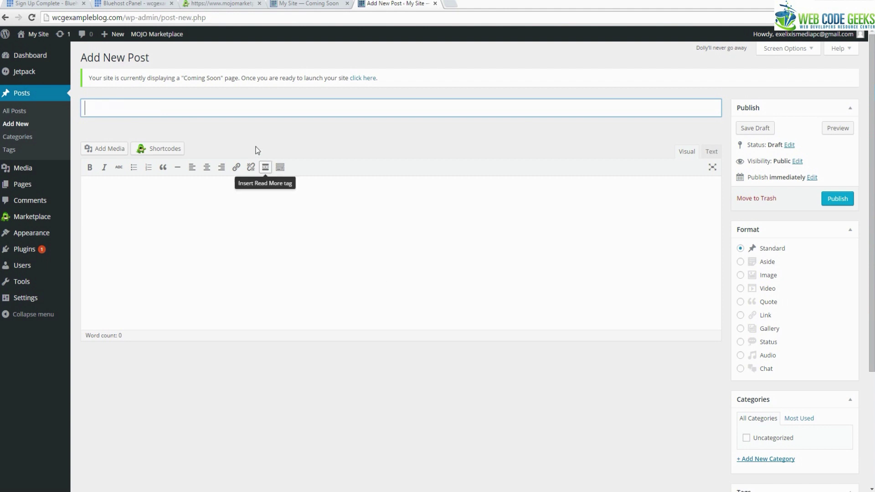
type("We")
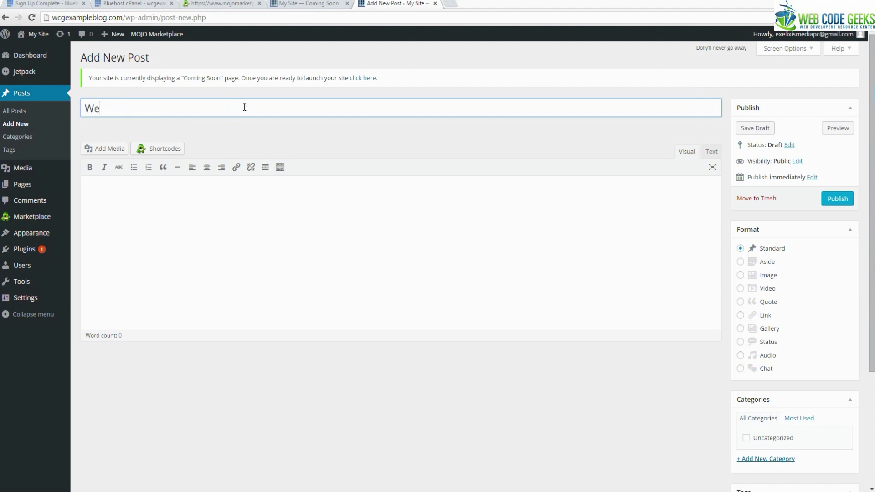
type("lcome to our new")
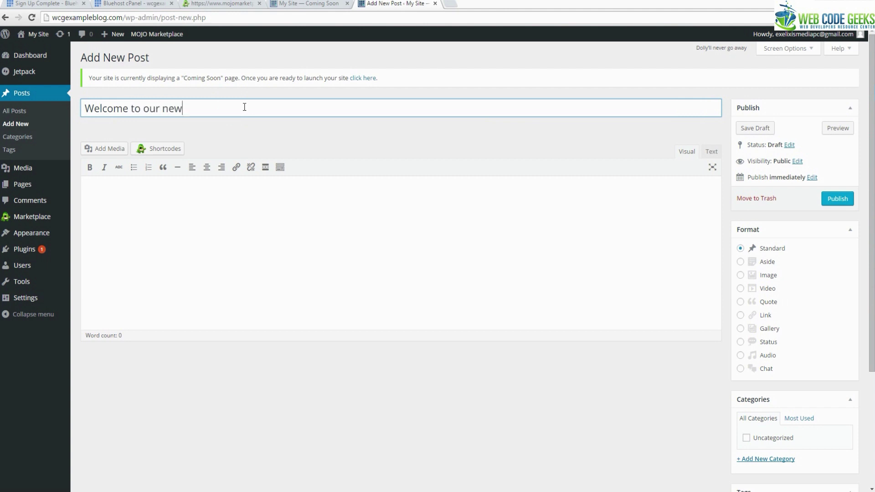
type(" blog")
Publish the post with the body text "Hello everyone! Welcome to our brand new blog!" and view it on the wcgexampleblog.com home page
left_click(208, 196)
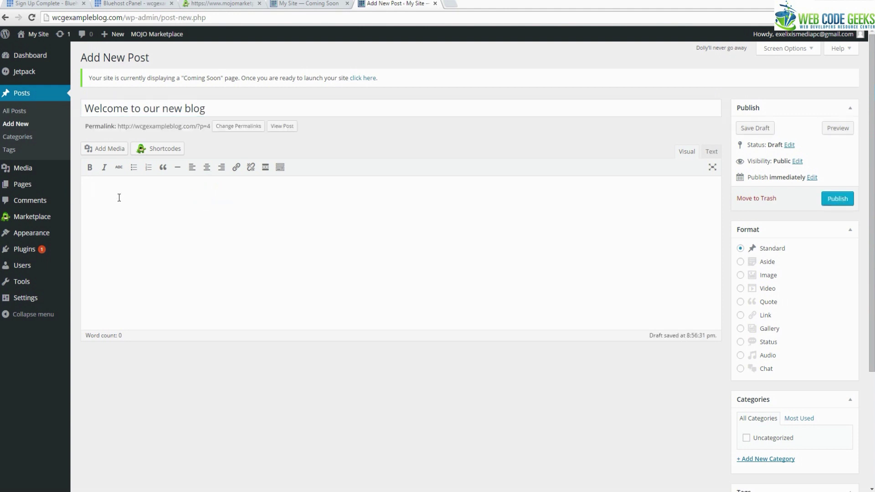
type("Hello everyone! Welcome to our ")
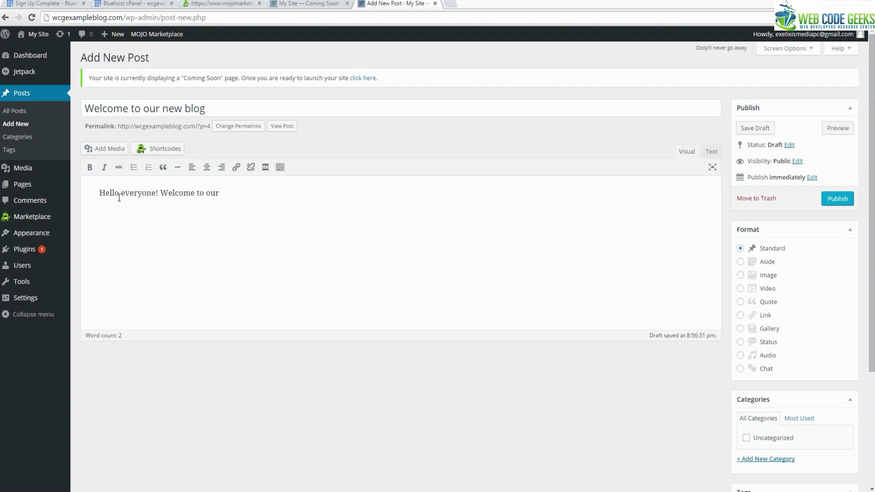
type("brand new blog!")
left_click(838, 200)
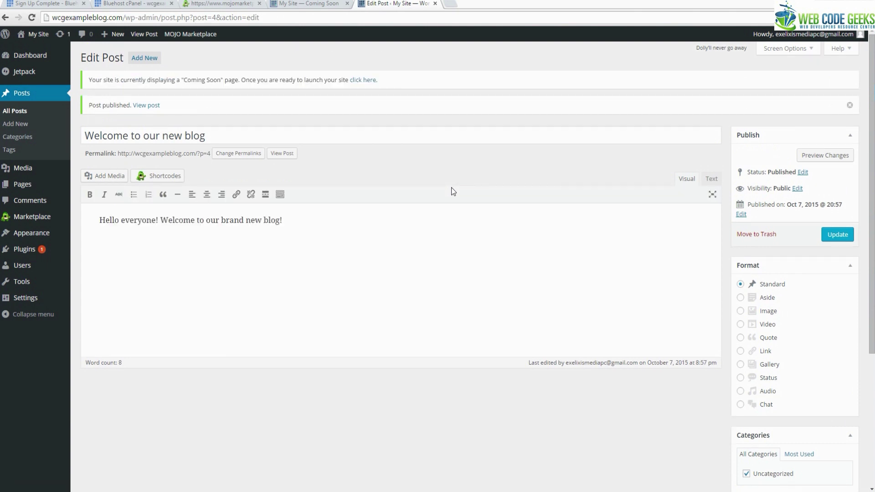
left_click(308, 3)
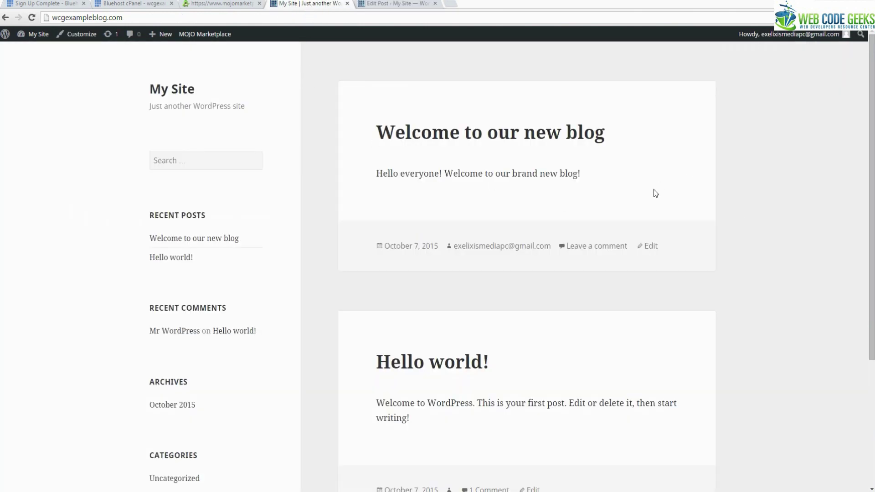